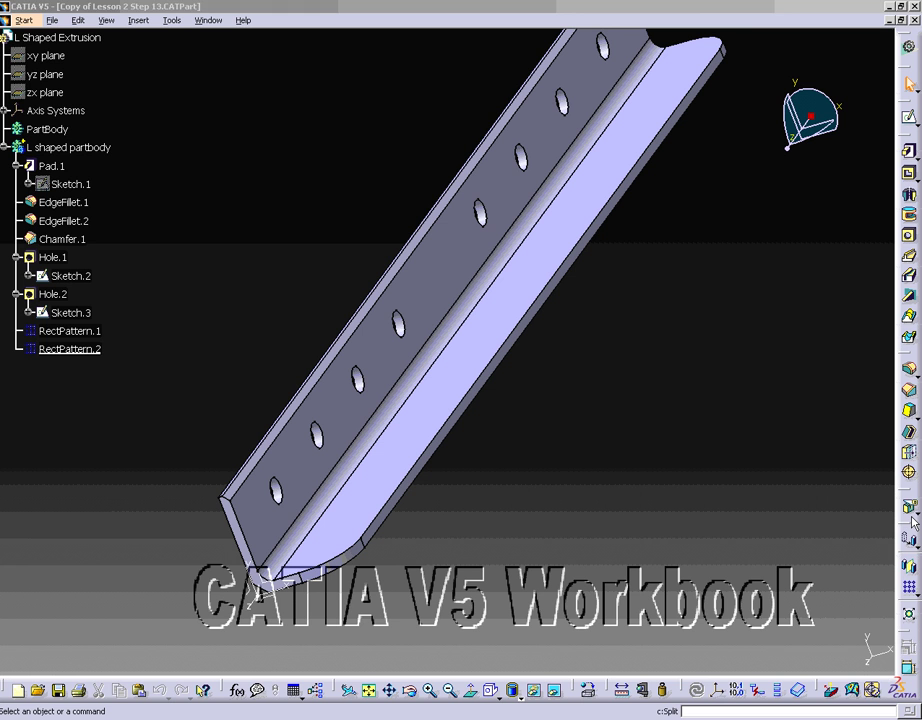
# Float the Transformation toolbar on the canvas and start Rotation from its Translation flyout.
pyautogui.moveTo(908, 530); pyautogui.dragTo(826, 374)
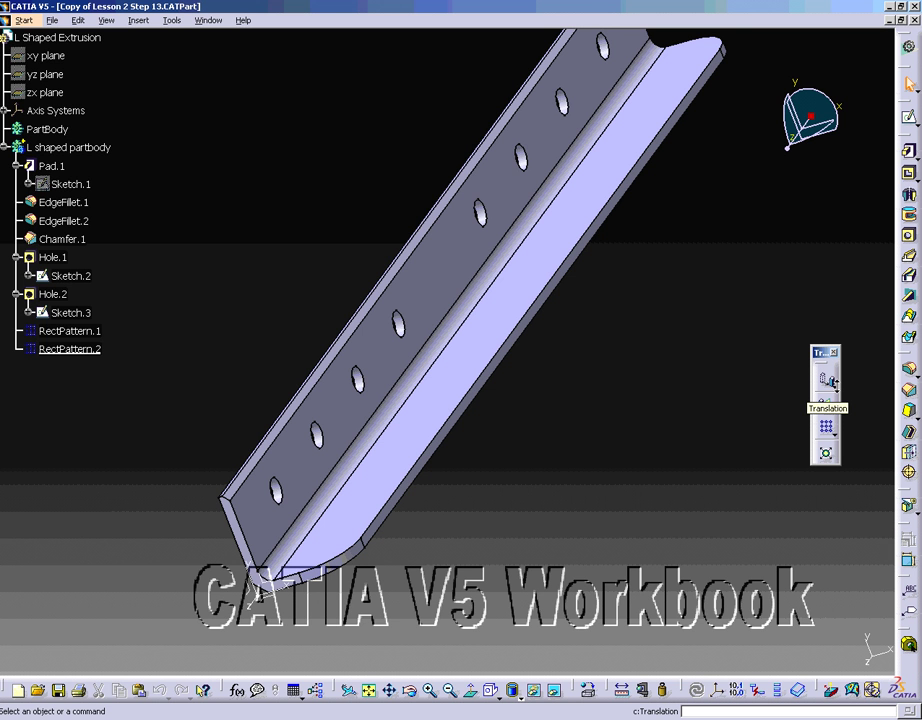
pyautogui.click(834, 410)
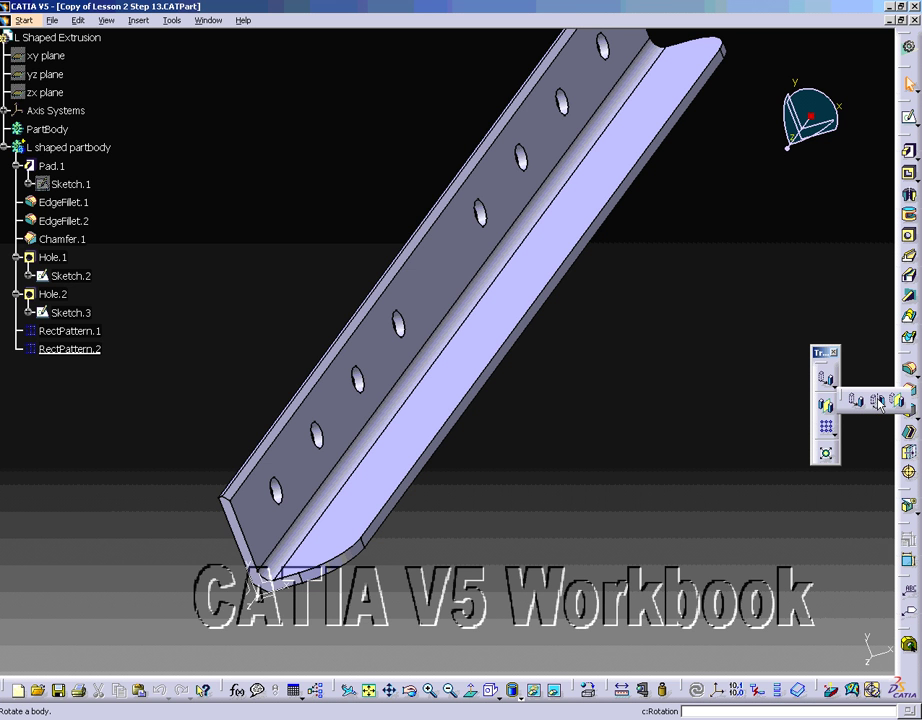
pyautogui.click(879, 401)
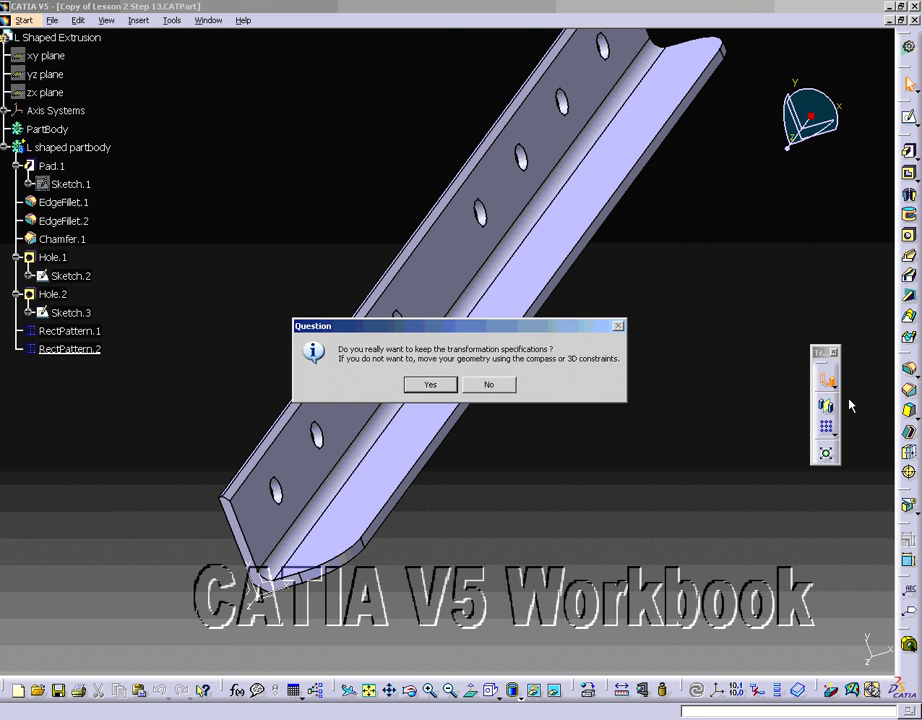
# Keep the specifications, then rotate the body 45deg about its lower edge, and reopen Rotate.1.
pyautogui.click(431, 386)
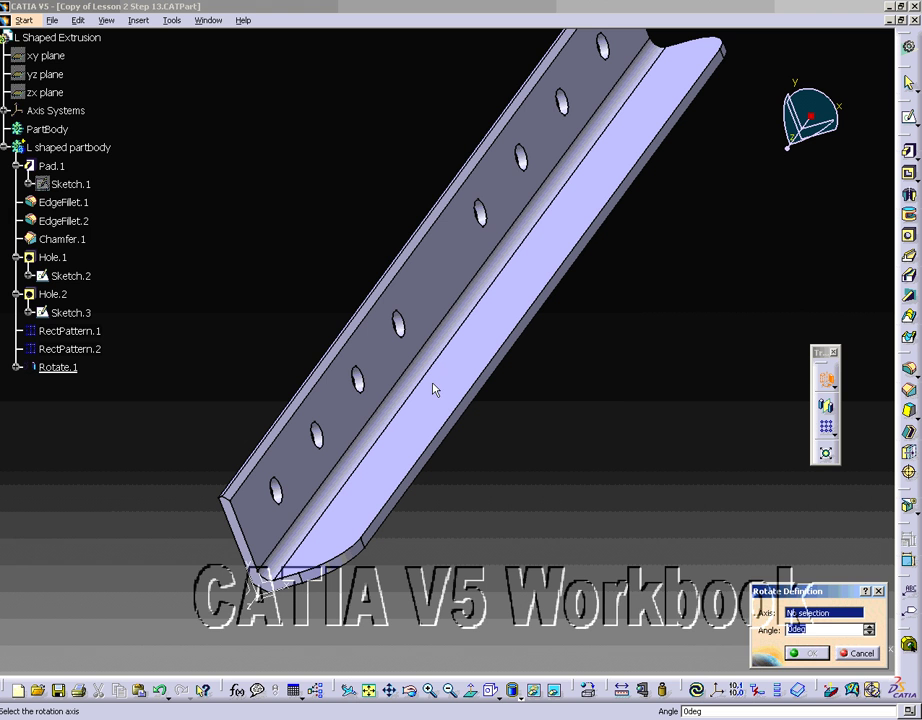
pyautogui.moveTo(832, 591); pyautogui.dragTo(736, 349)
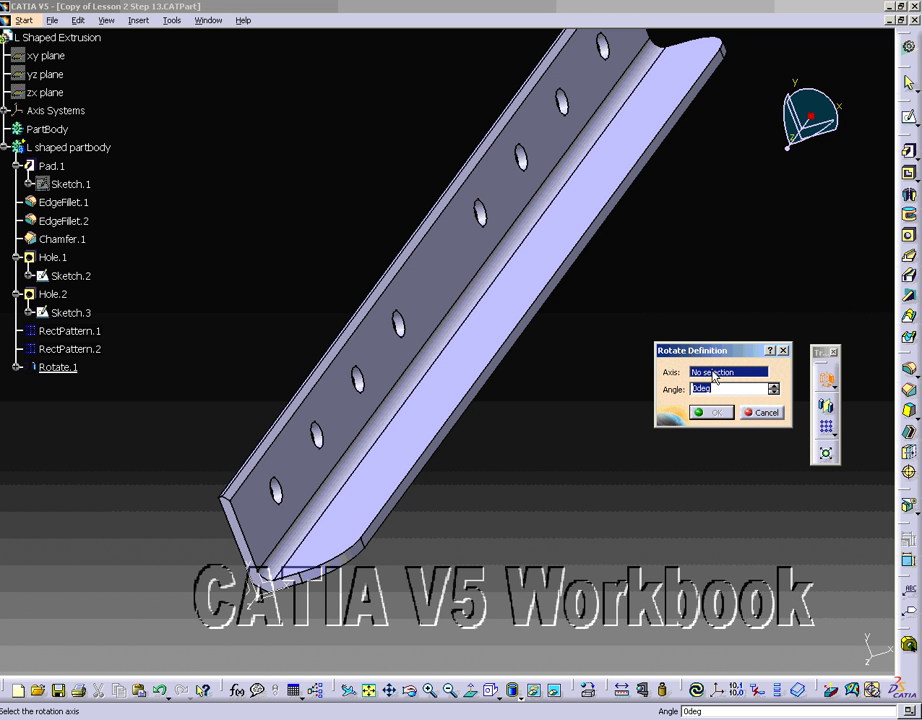
pyautogui.click(744, 376)
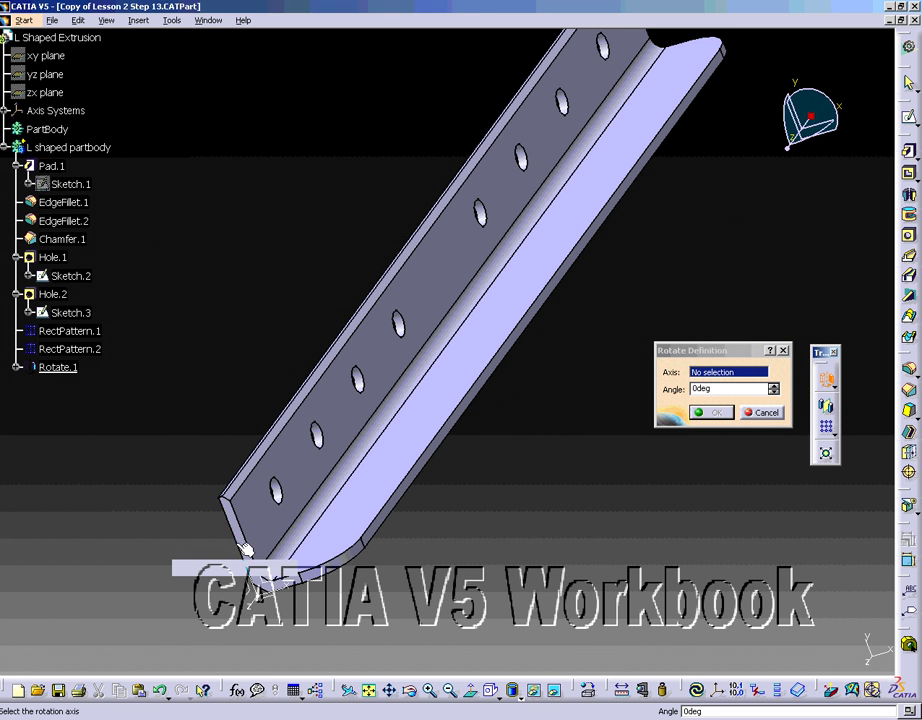
pyautogui.click(246, 548)
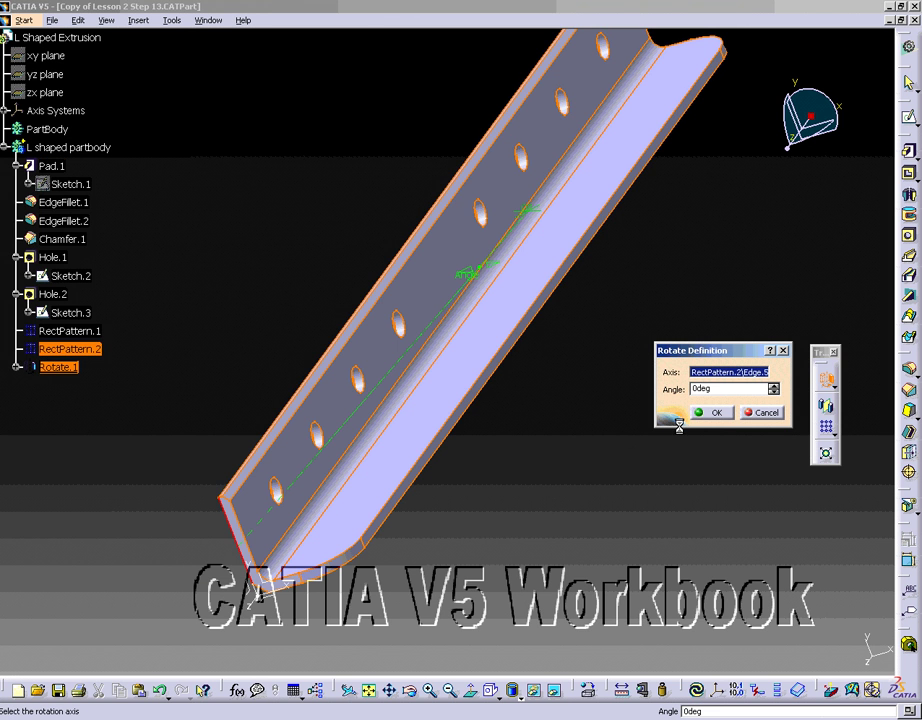
pyautogui.doubleClick(705, 388)
pyautogui.write('45')
pyautogui.click(713, 414)
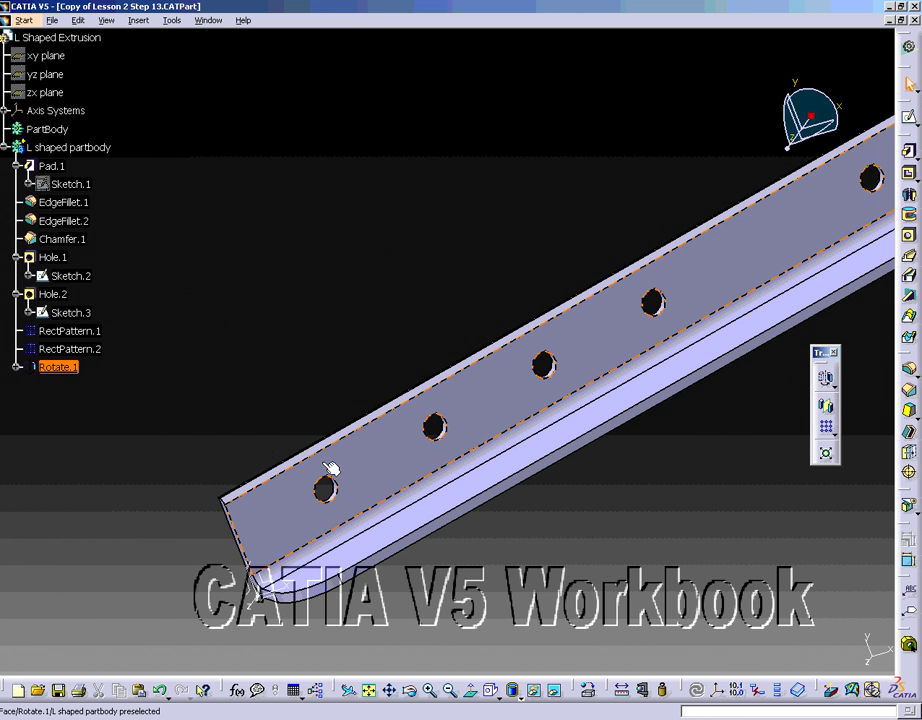
pyautogui.doubleClick(45, 368)
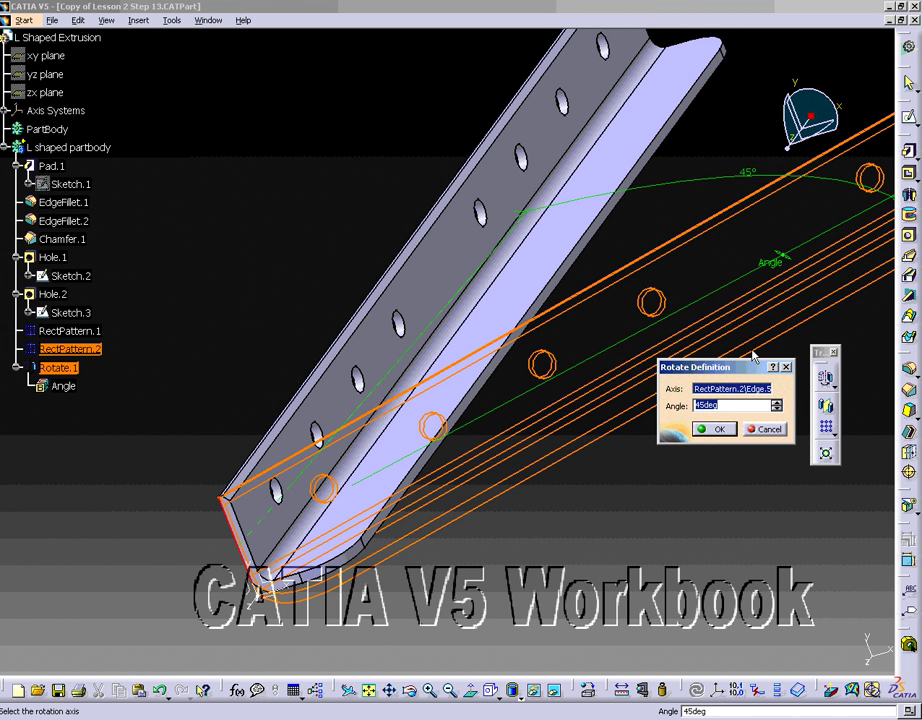
pyautogui.moveTo(772, 270)
pyautogui.mouseDown()
pyautogui.moveTo(806, 270)
pyautogui.moveTo(835, 329)
pyautogui.moveTo(833, 376)
pyautogui.moveTo(796, 265)
pyautogui.moveTo(774, 259)
pyautogui.mouseUp()
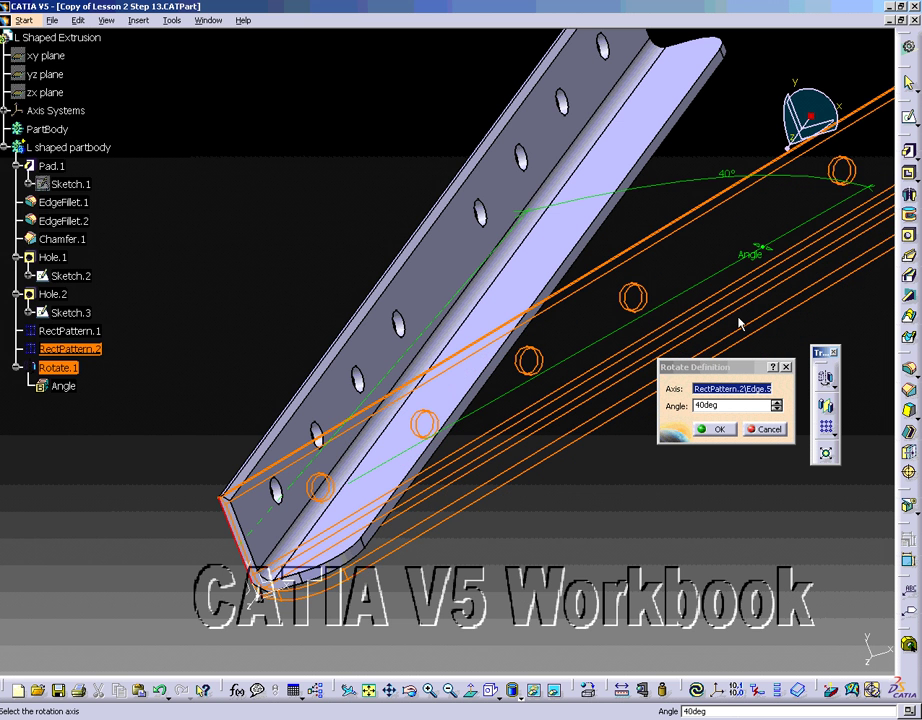
pyautogui.moveTo(757, 250); pyautogui.dragTo(708, 237)
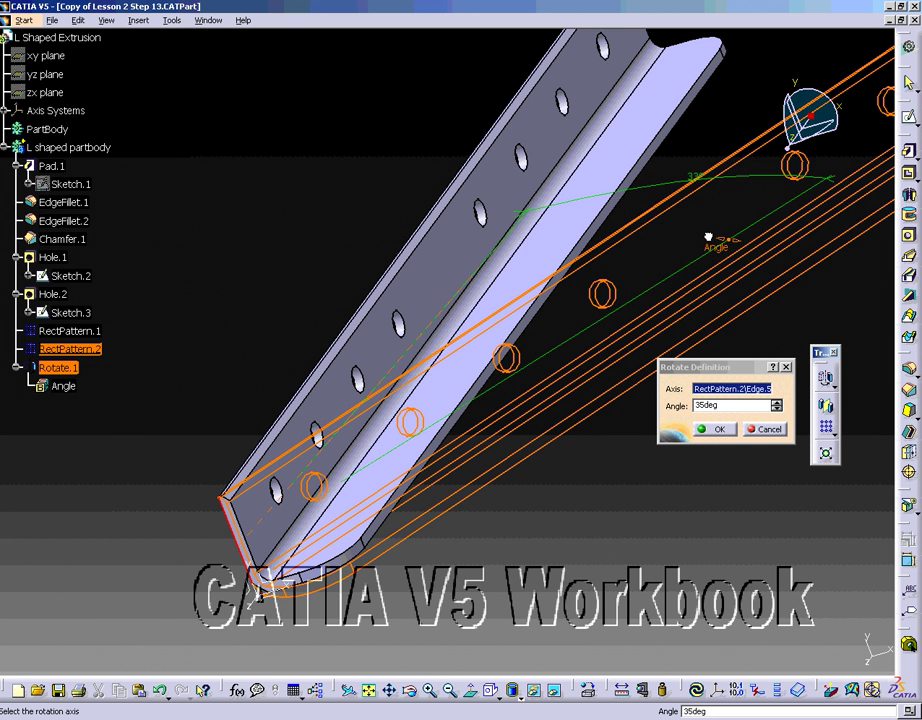
pyautogui.click(766, 430)
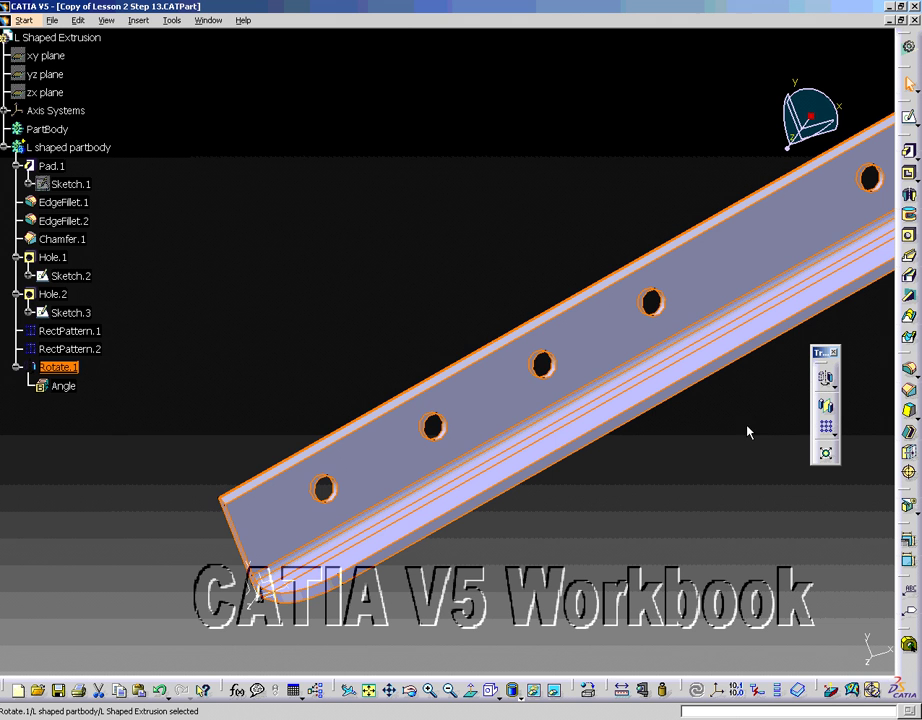
# Delete Rotate.1 from the specification tree.
pyautogui.rightClick(60, 368)
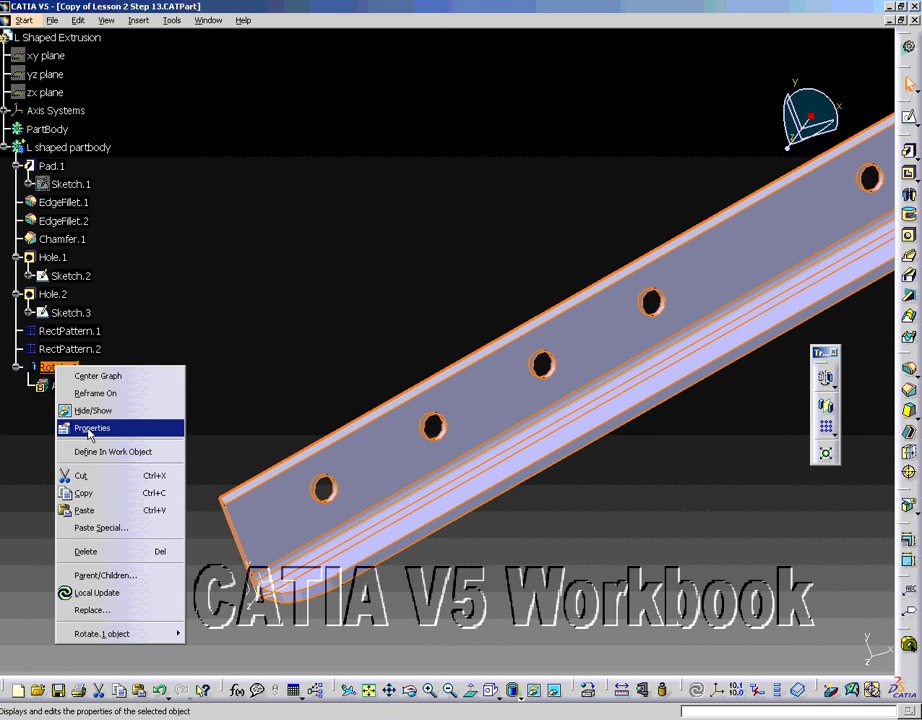
pyautogui.click(103, 549)
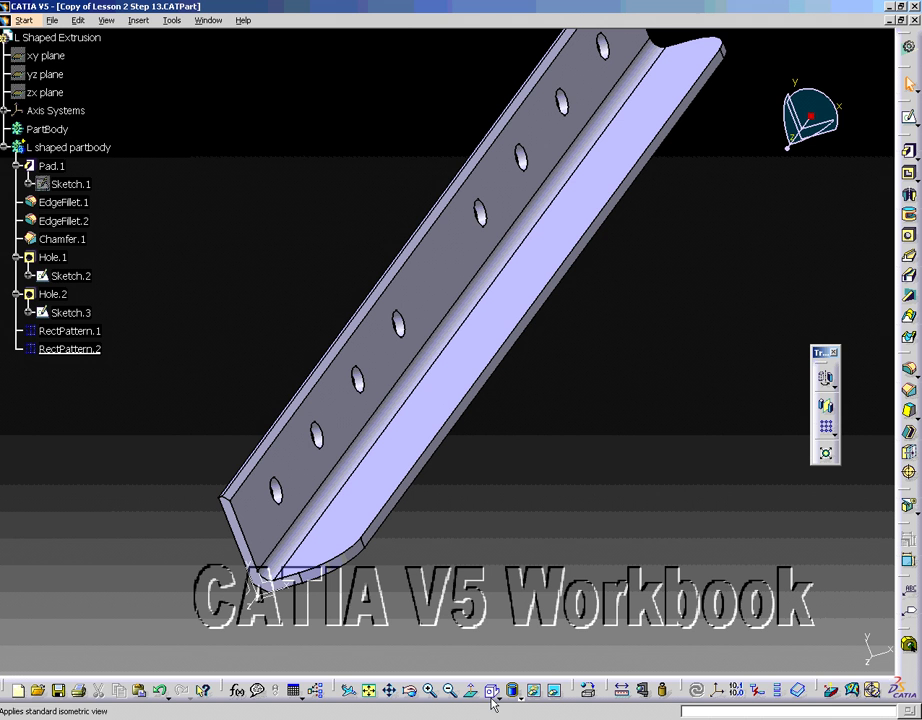
pyautogui.click(410, 692)
pyautogui.press('Escape')
pyautogui.moveTo(431, 318)
pyautogui.mouseDown(button='middle')
pyautogui.moveTo(432, 370)
pyautogui.moveTo(445, 321)
pyautogui.moveTo(490, 319)
pyautogui.moveTo(442, 323)
pyautogui.mouseUp(button='middle')
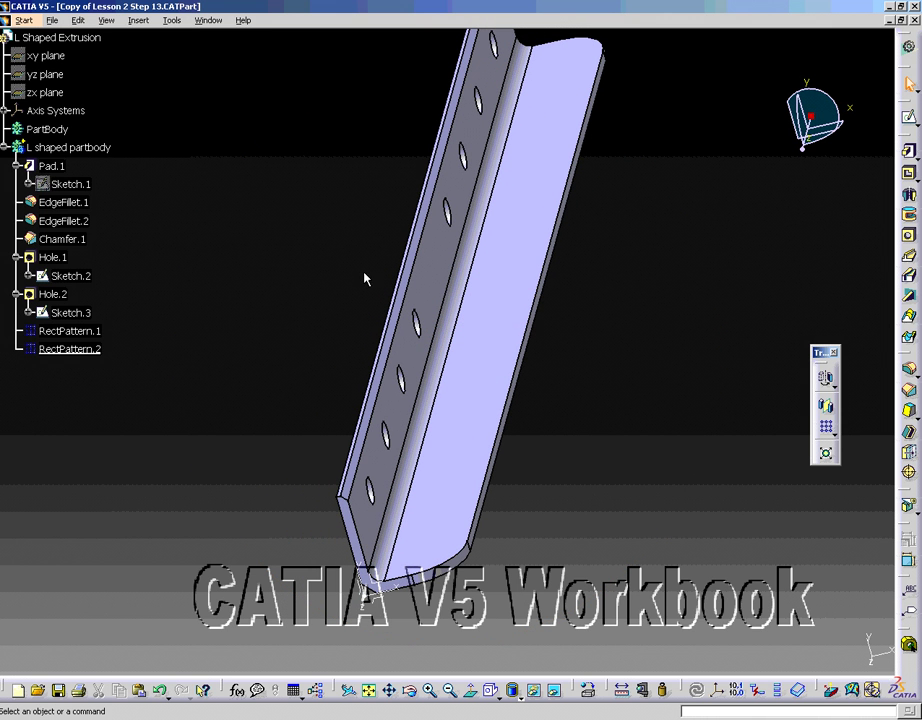
pyautogui.moveTo(363, 272); pyautogui.dragTo(417, 287, button='middle')
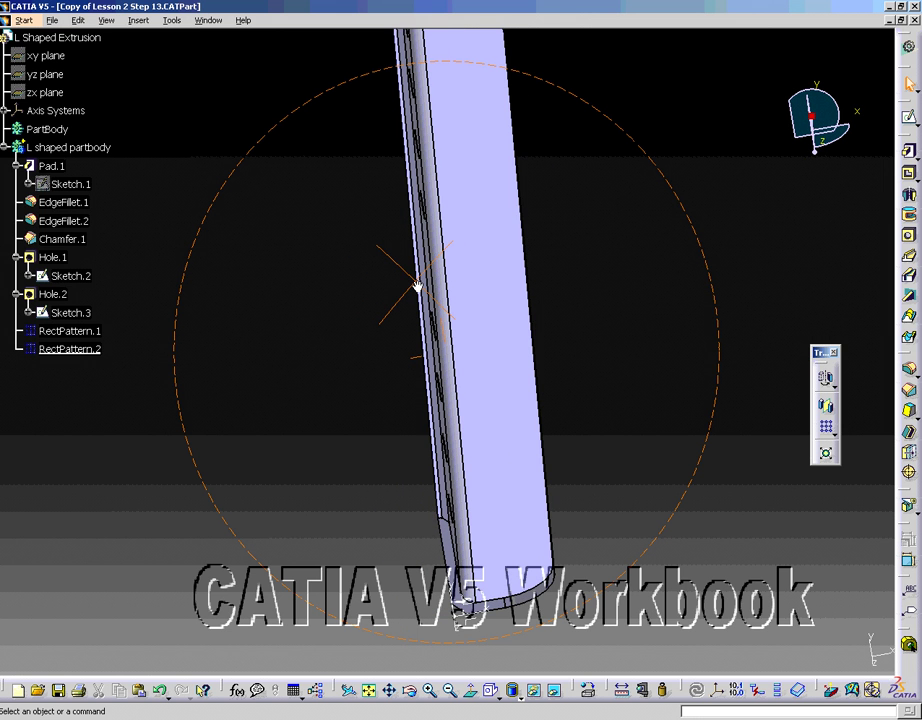
pyautogui.moveTo(417, 287); pyautogui.dragTo(316, 280, button='middle')
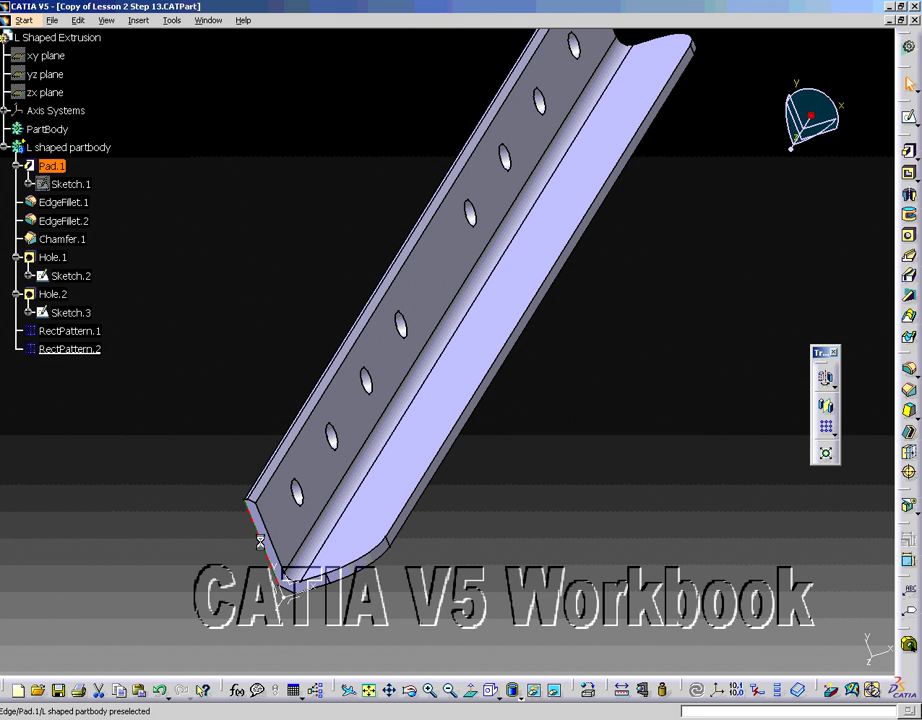
# Orbit the view and drop the compass onto the L-shaped part's flange face.
pyautogui.moveTo(268, 545); pyautogui.dragTo(241, 516, button='middle')
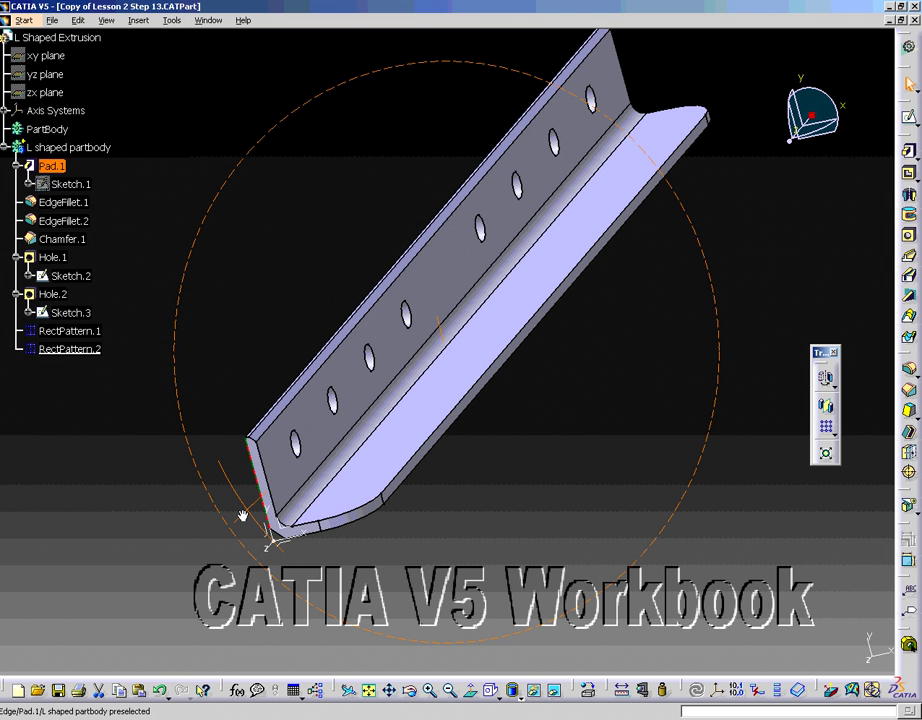
pyautogui.moveTo(241, 516); pyautogui.dragTo(225, 522, button='middle')
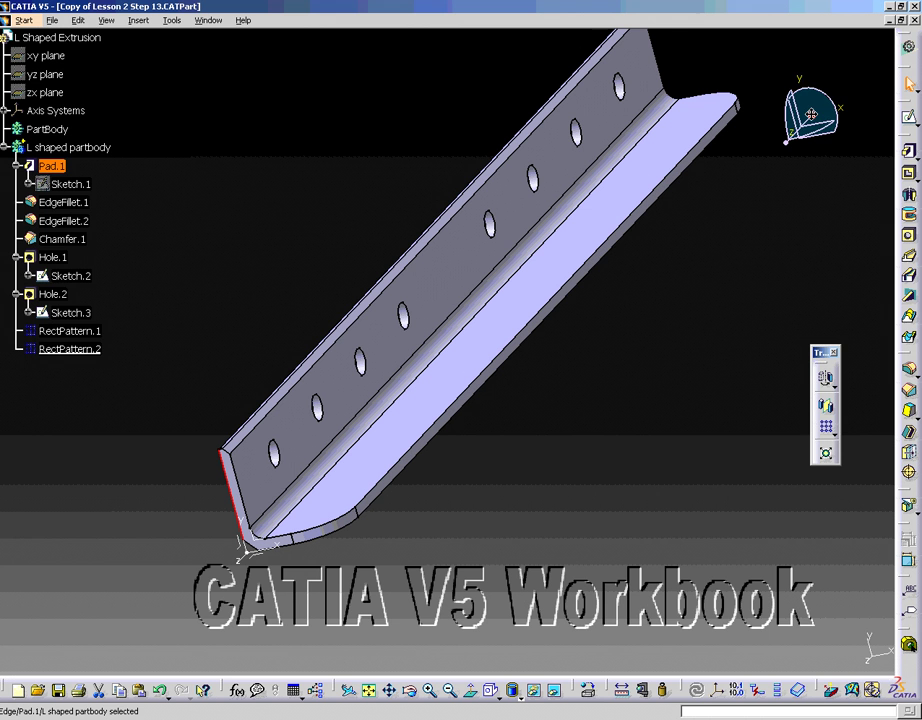
pyautogui.moveTo(812, 115)
pyautogui.mouseDown()
pyautogui.moveTo(790, 127)
pyautogui.moveTo(757, 191)
pyautogui.moveTo(792, 177)
pyautogui.moveTo(760, 200)
pyautogui.moveTo(771, 208)
pyautogui.moveTo(690, 214)
pyautogui.moveTo(447, 267)
pyautogui.moveTo(617, 206)
pyautogui.moveTo(785, 110)
pyautogui.moveTo(834, 116)
pyautogui.moveTo(806, 90)
pyautogui.moveTo(772, 116)
pyautogui.moveTo(812, 115)
pyautogui.mouseUp()
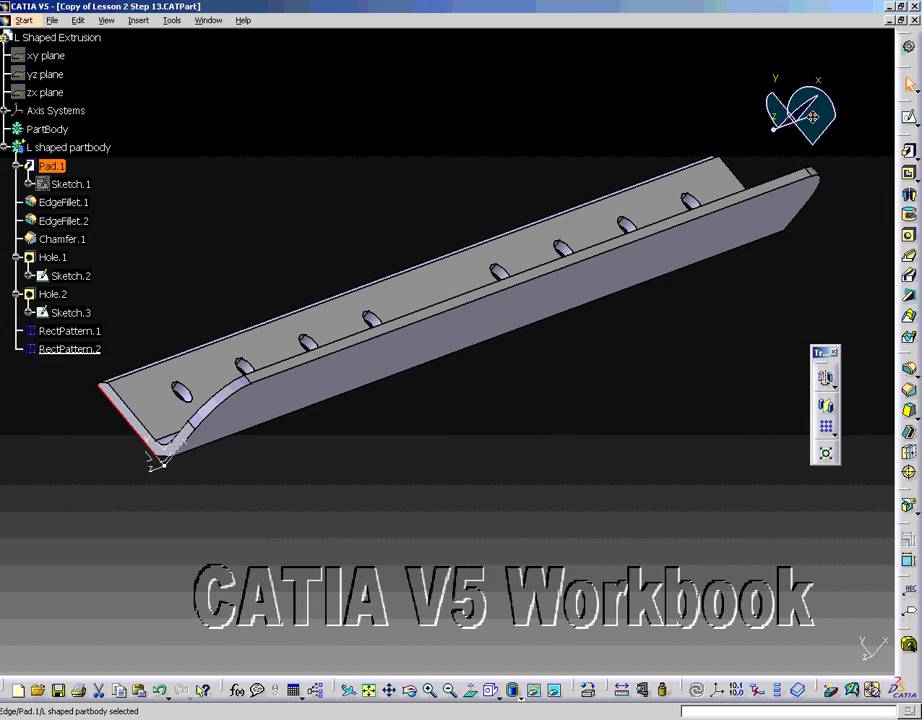
pyautogui.moveTo(812, 115); pyautogui.dragTo(443, 334)
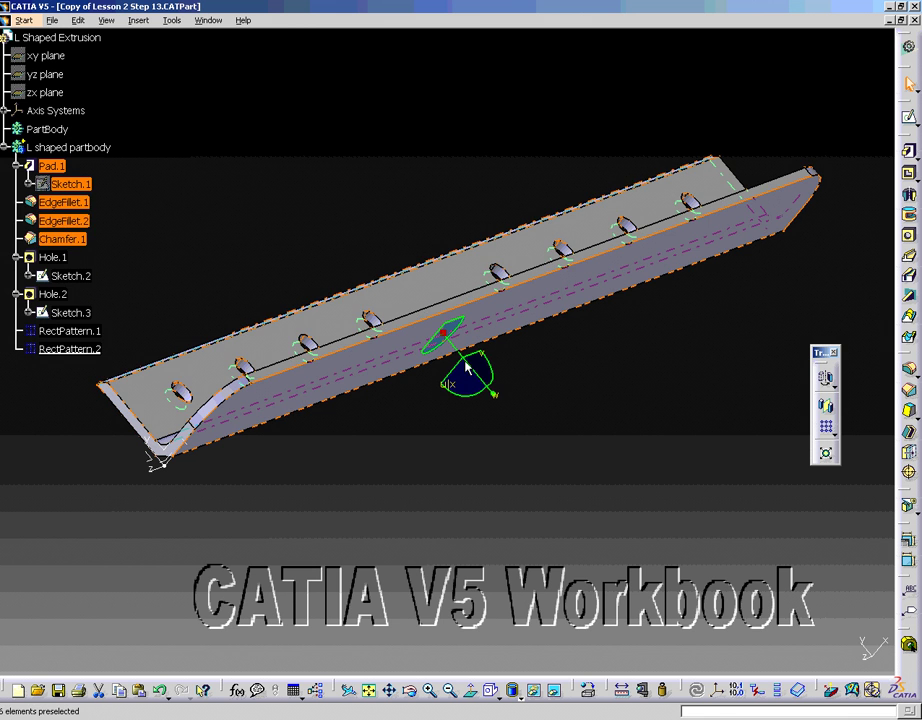
# Select the L shaped partbody and drag the compass to slide it and swing it about 50 degrees.
pyautogui.click(46, 129)
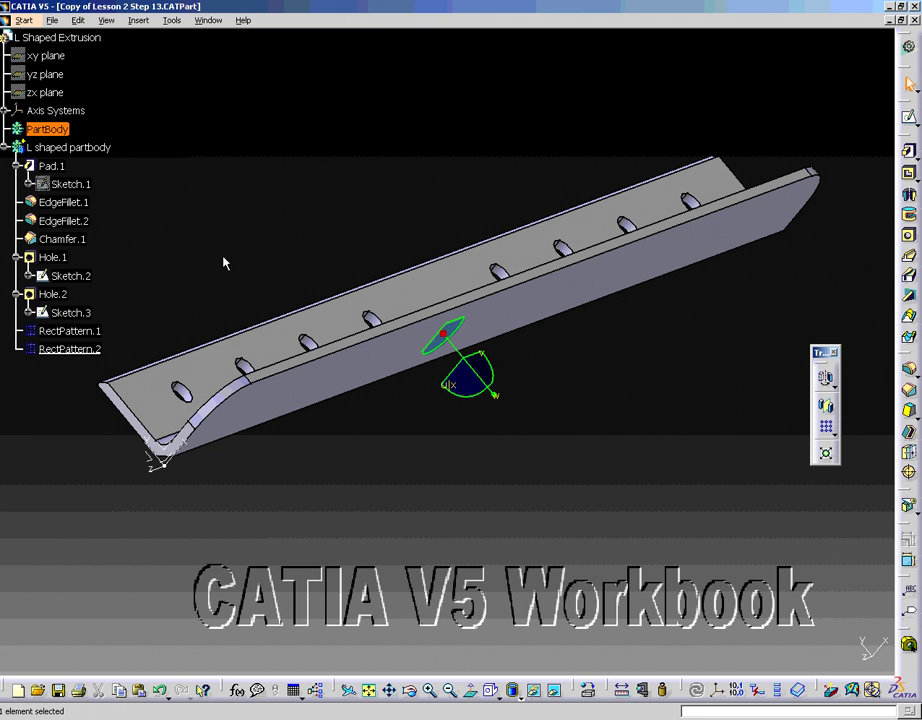
pyautogui.click(63, 150)
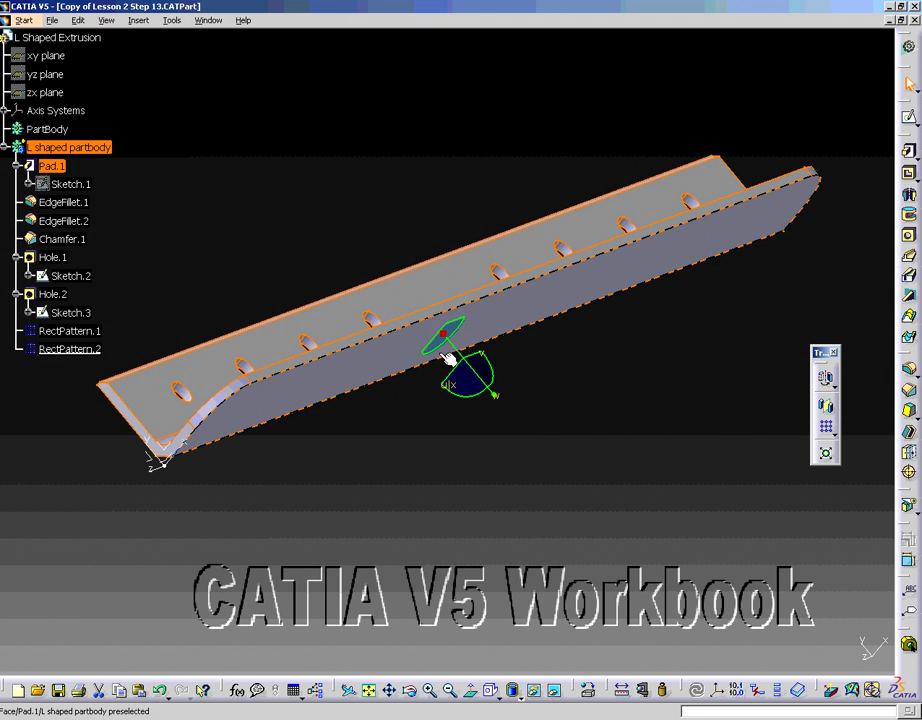
pyautogui.moveTo(455, 352); pyautogui.dragTo(528, 418)
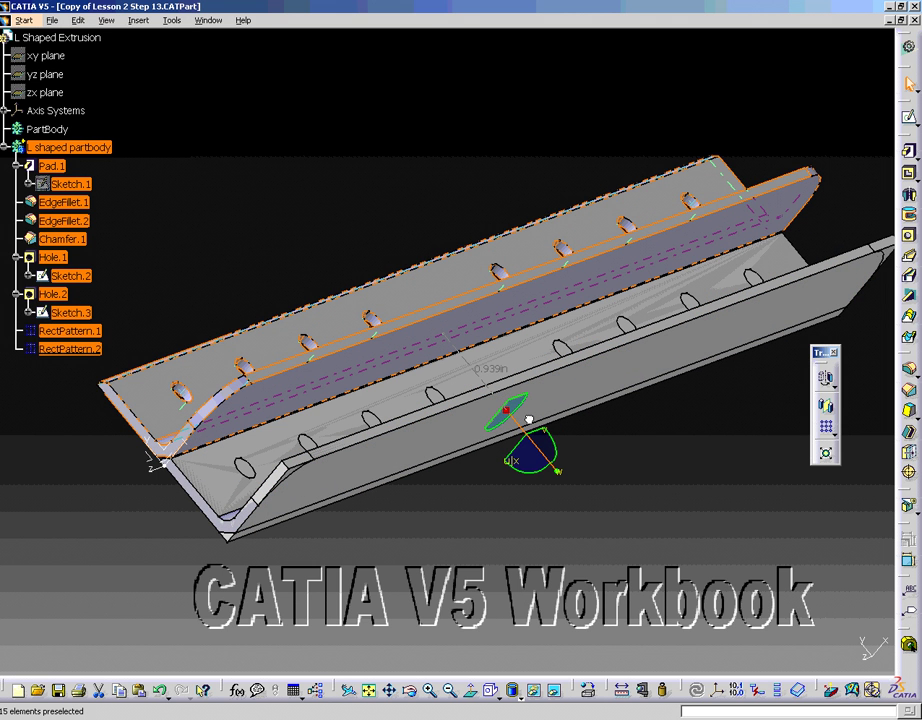
pyautogui.moveTo(528, 418); pyautogui.dragTo(594, 469)
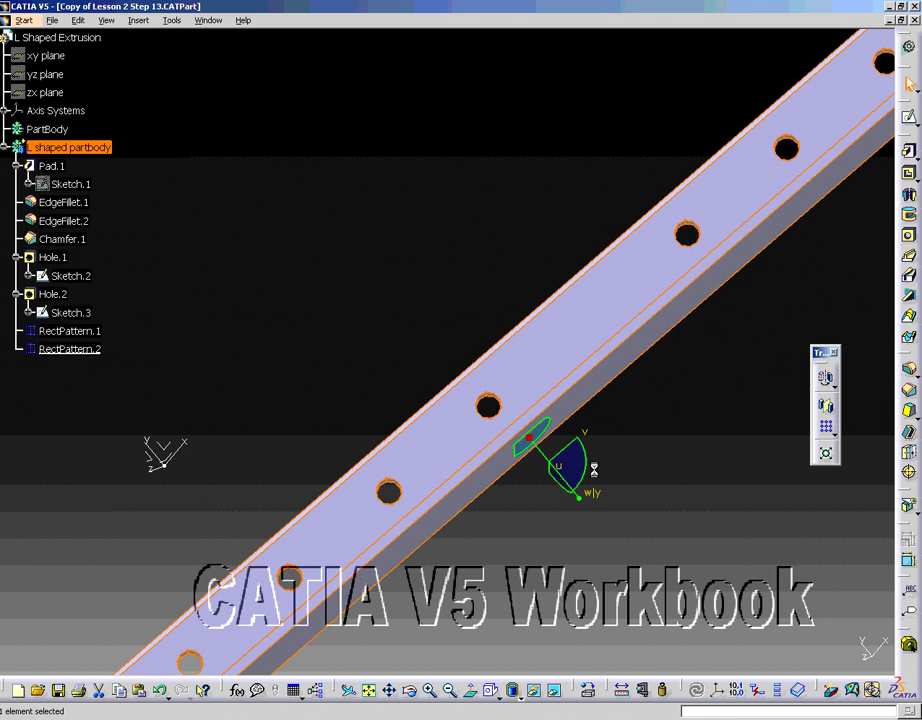
# Open the compass manipulation parameters showing angles -90, 50.765 and 180deg, and move the dialog aside.
pyautogui.rightClick(530, 442)
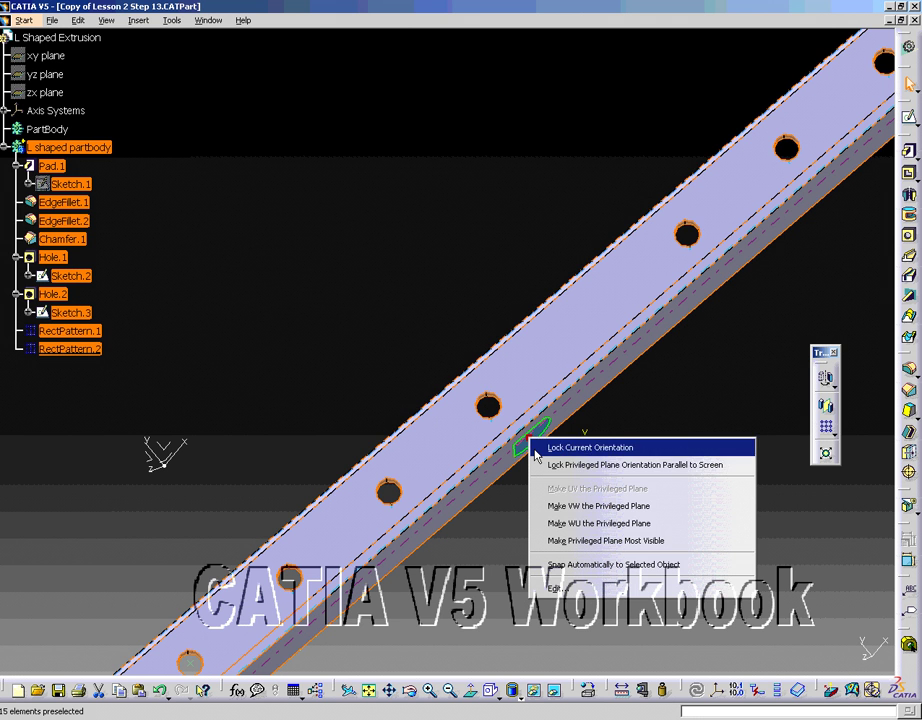
pyautogui.click(557, 590)
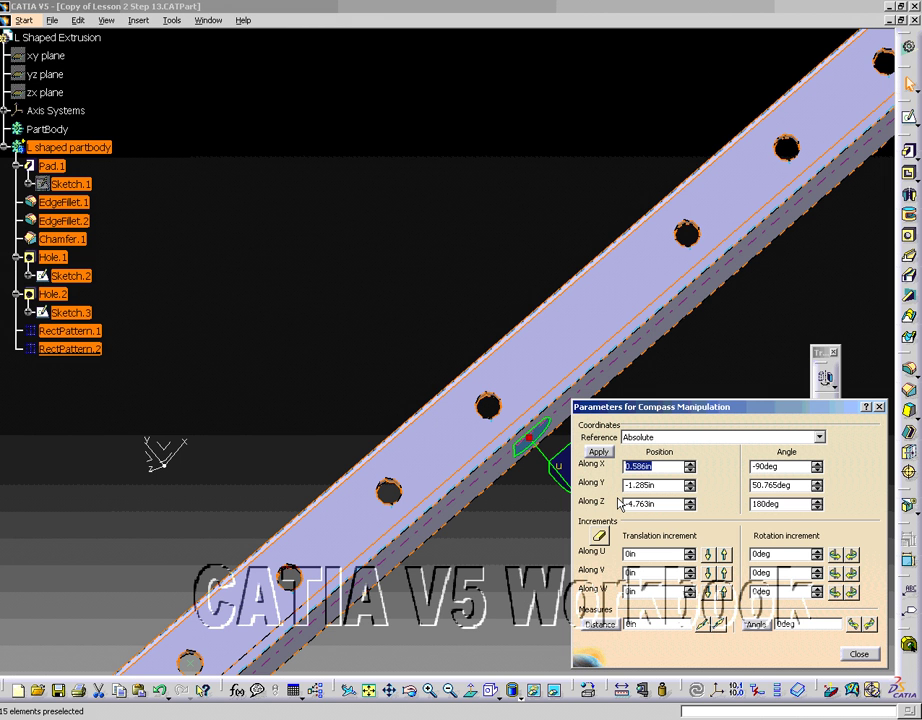
pyautogui.moveTo(624, 407); pyautogui.dragTo(328, 67)
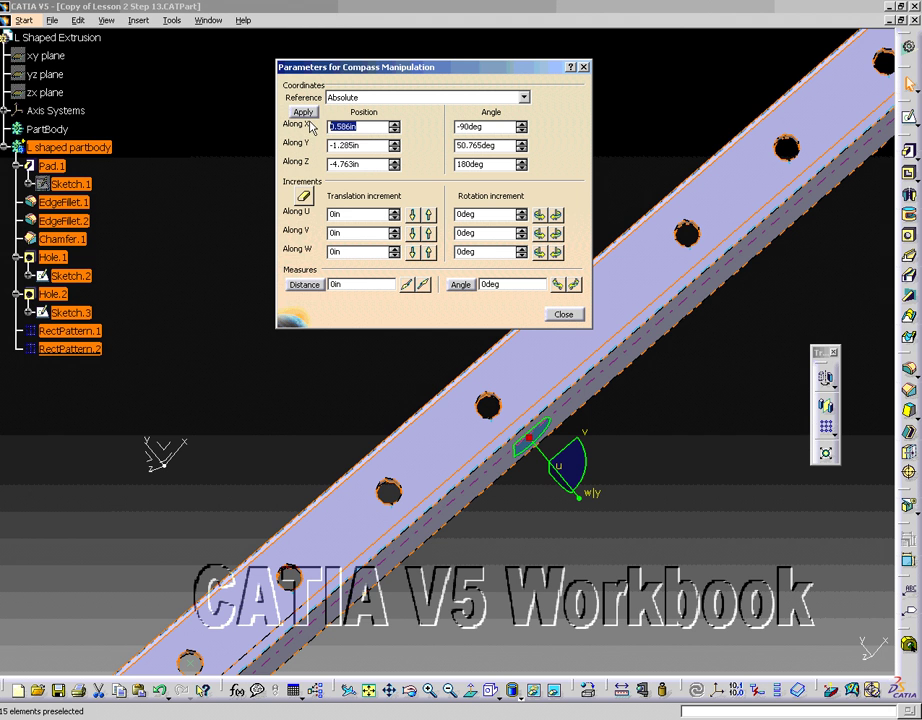
# Enter 0in for the Along X, Y and Z absolute positions.
pyautogui.write('0')
pyautogui.press('Return')
pyautogui.doubleClick(368, 147)
pyautogui.write('0')
pyautogui.moveTo(388, 164); pyautogui.dragTo(321, 163)
pyautogui.write('0')
# Set the Along X and Y angles to 0deg and apply the new placement.
pyautogui.doubleClick(486, 127)
pyautogui.write('0')
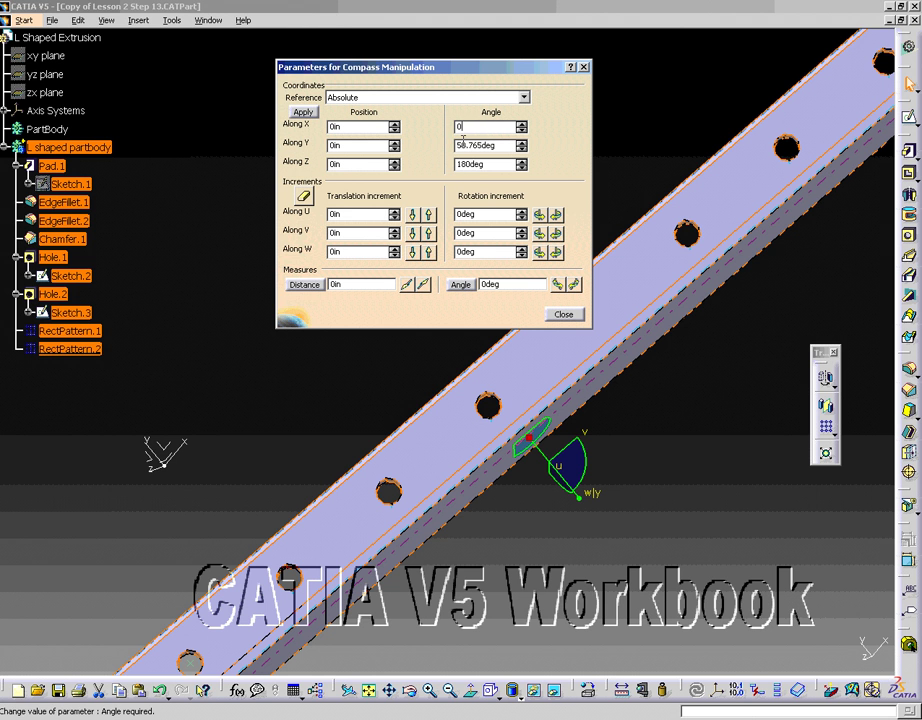
pyautogui.press('Return')
pyautogui.moveTo(500, 146); pyautogui.dragTo(455, 146)
pyautogui.write('0')
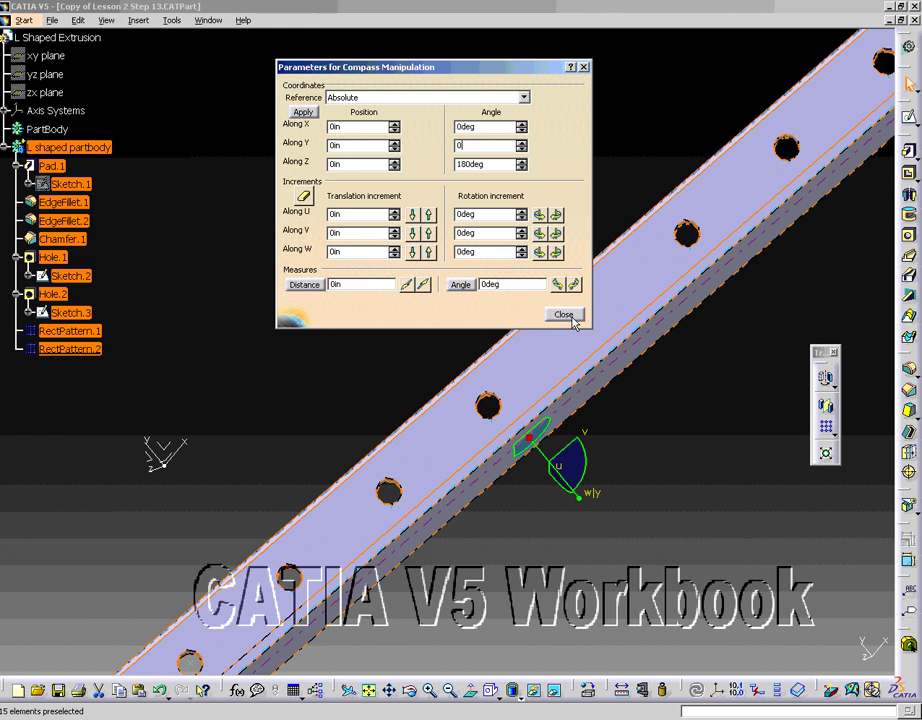
pyautogui.press('Return')
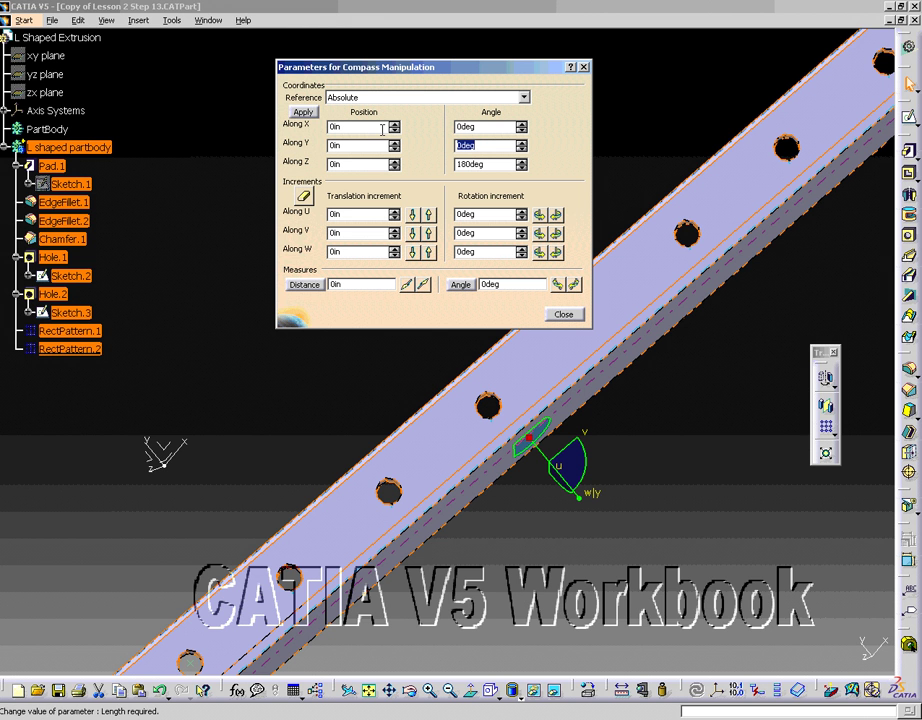
pyautogui.click(303, 113)
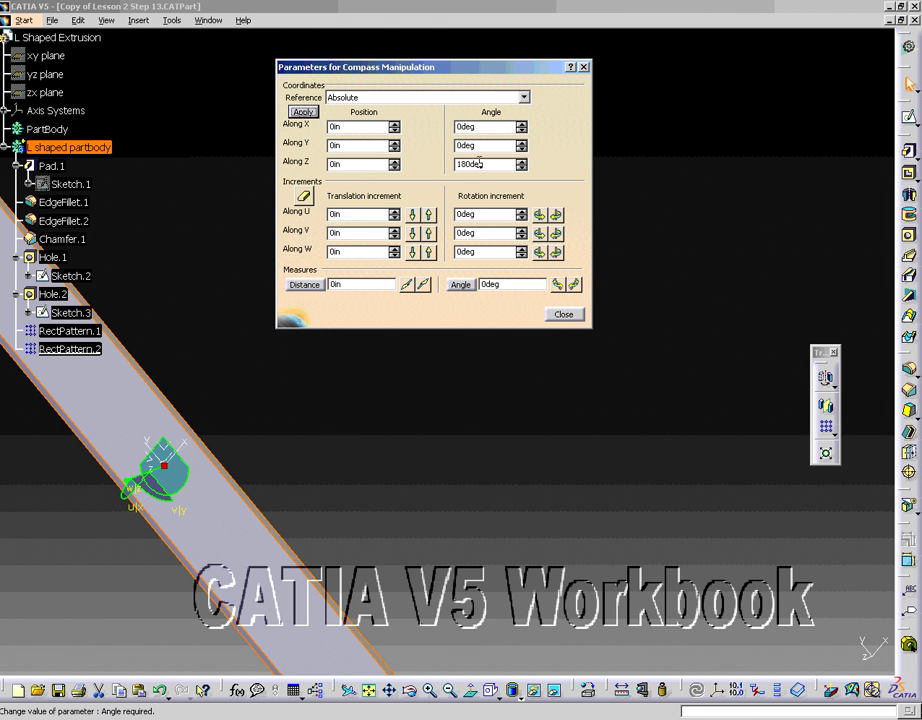
# Change the Along Z angle from 180deg to 0 and apply it.
pyautogui.moveTo(487, 164); pyautogui.dragTo(422, 165)
pyautogui.write('0')
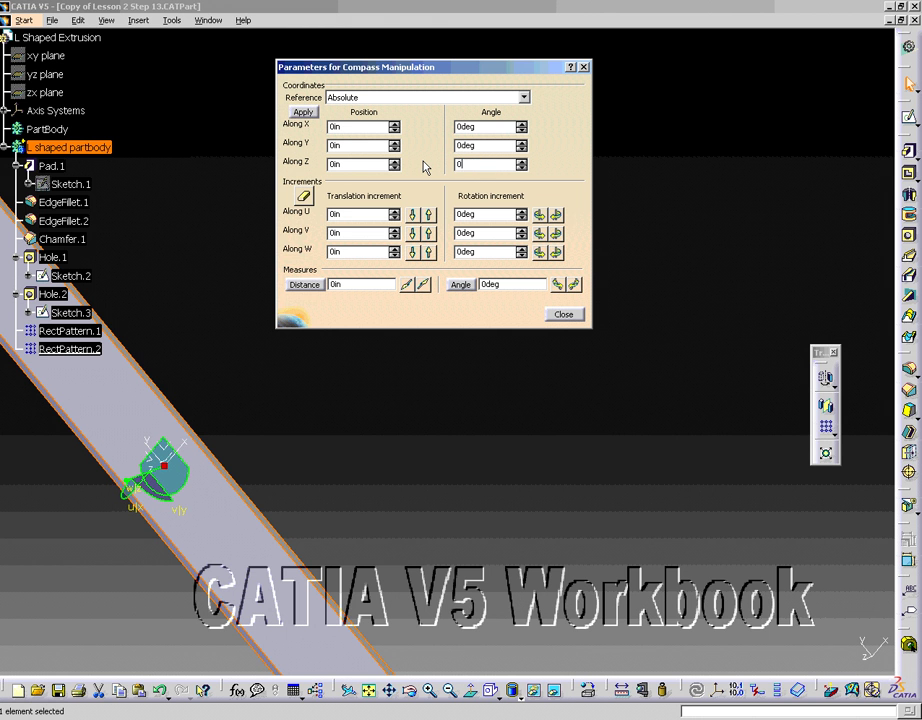
pyautogui.click(303, 111)
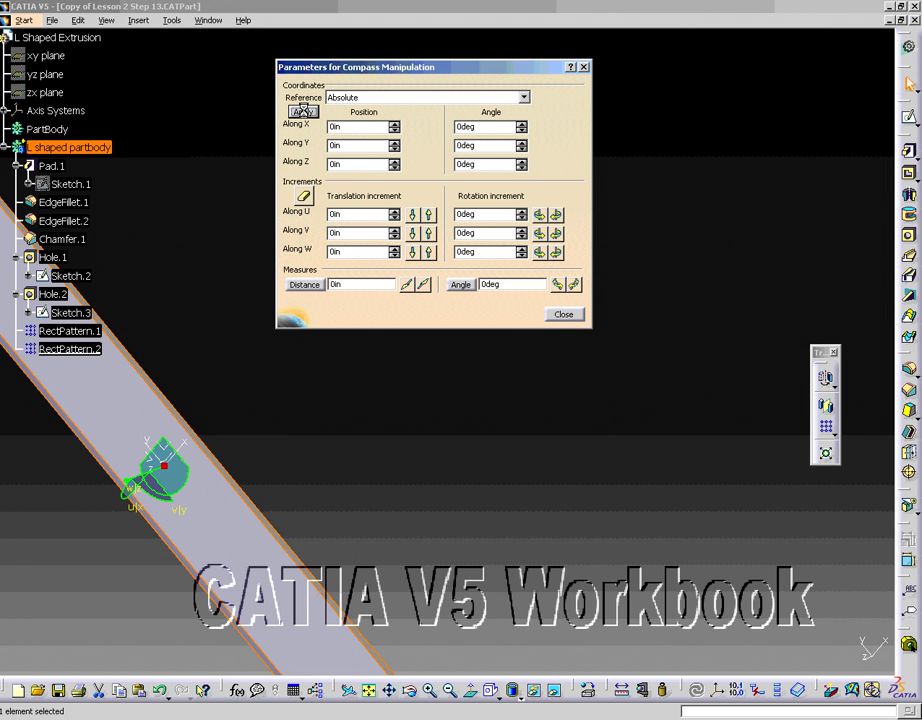